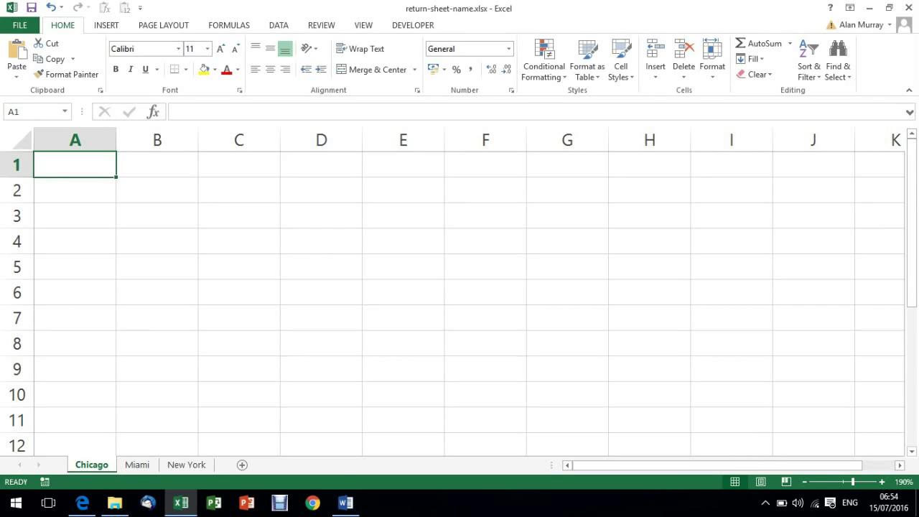
- Enter =CELL("filename",B1) in A1 of the Chicago sheet to show the full file path
type("=cel")
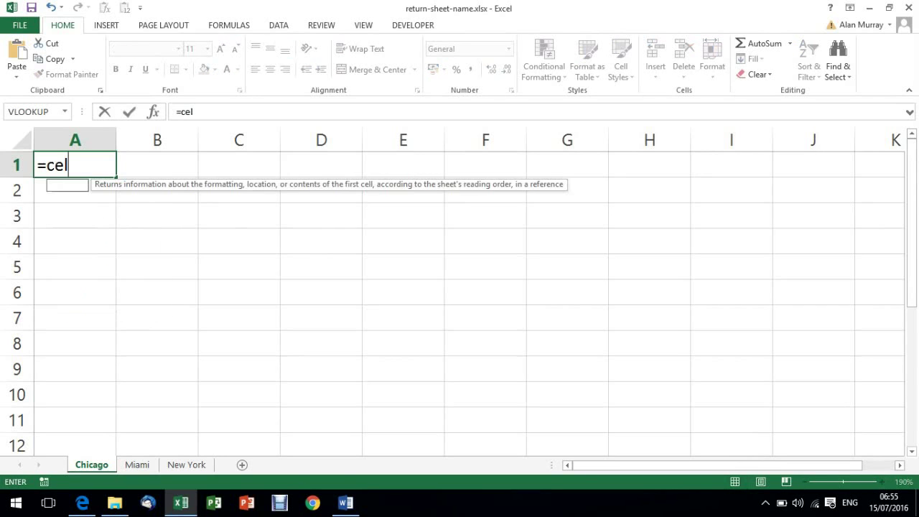
type("l")
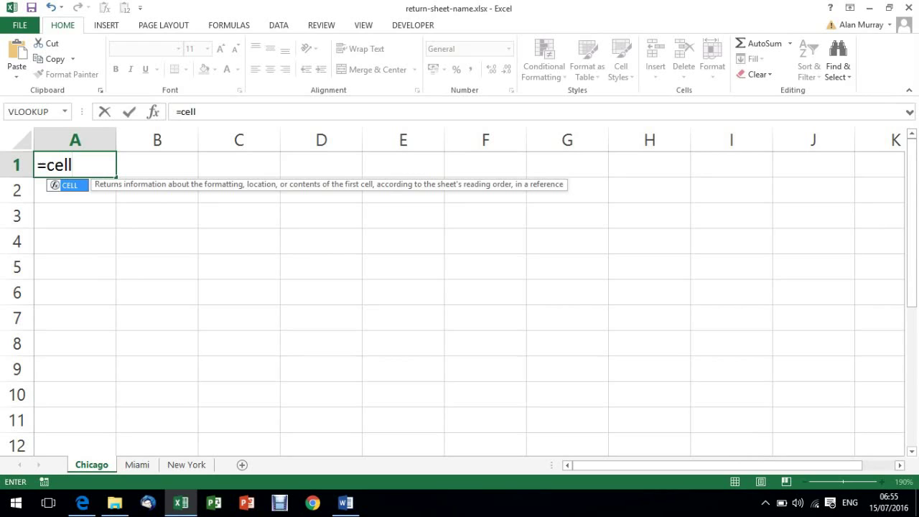
type("(")
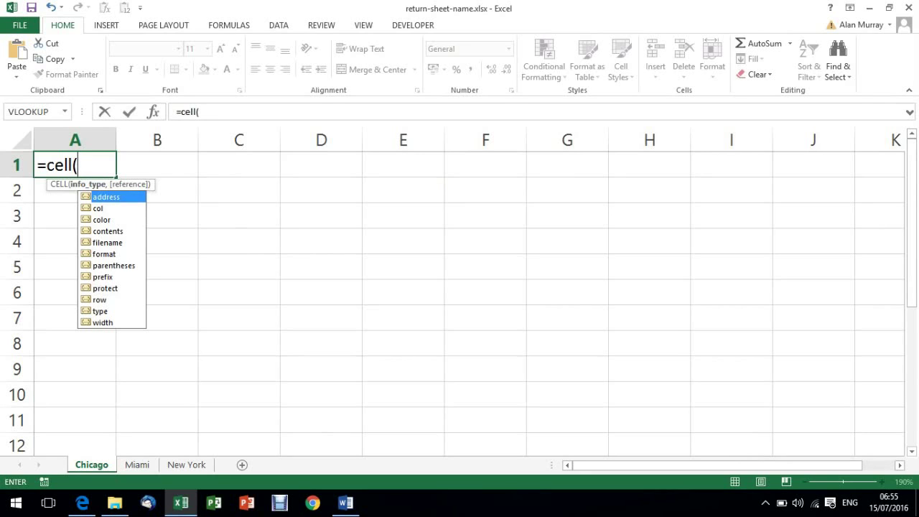
key("Down")
key("Down")
key("Down")
key("Down")
key("Tab")
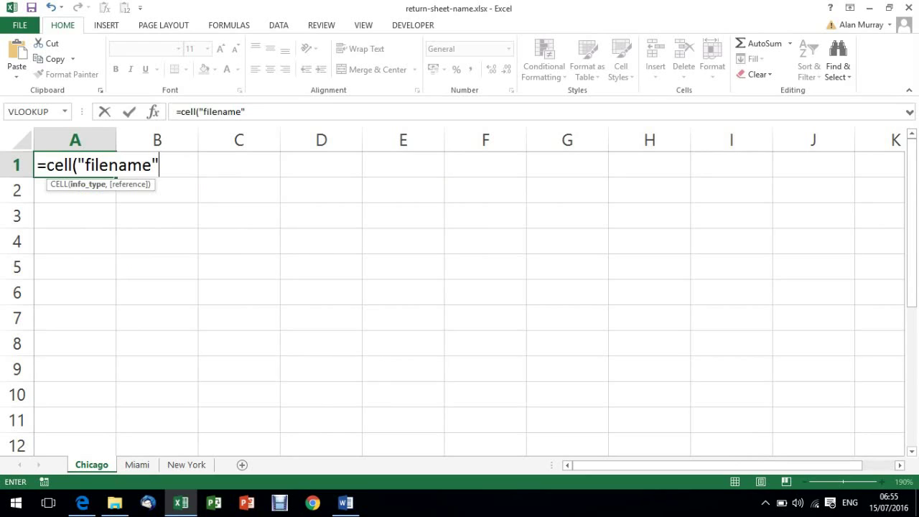
type(",")
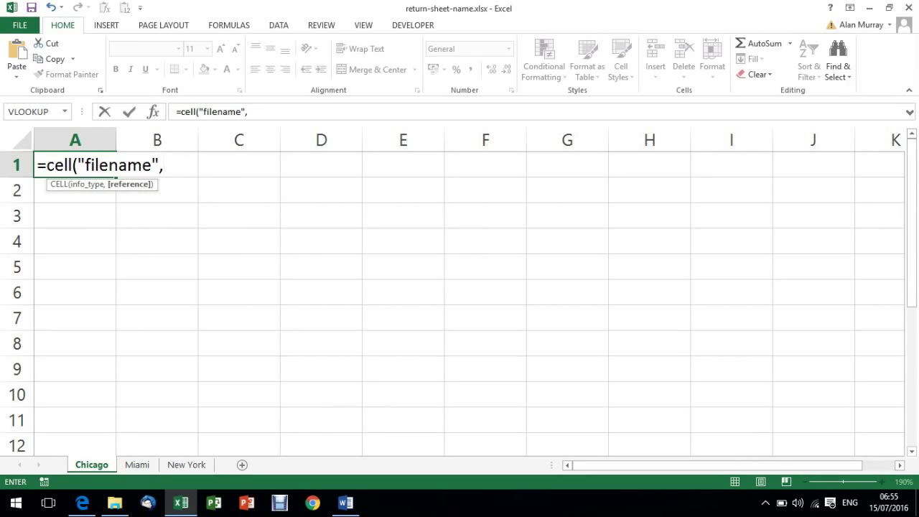
type("B")
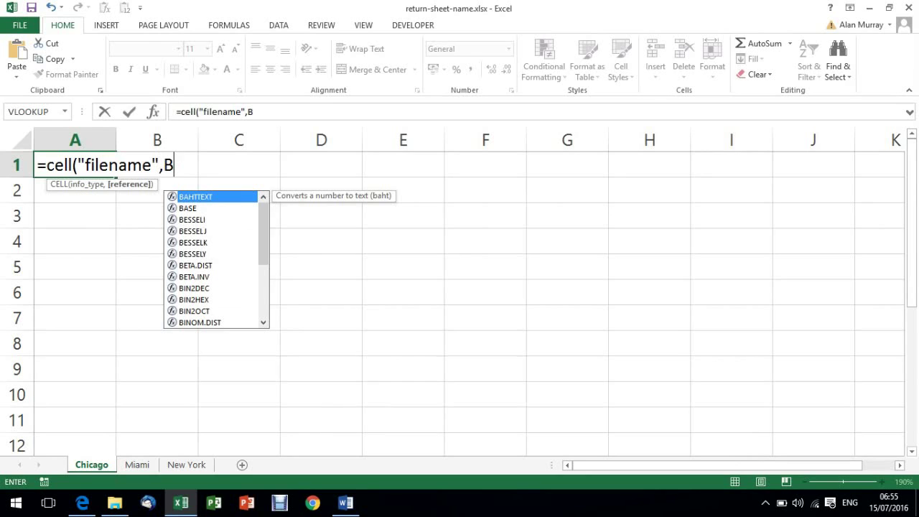
type("1")
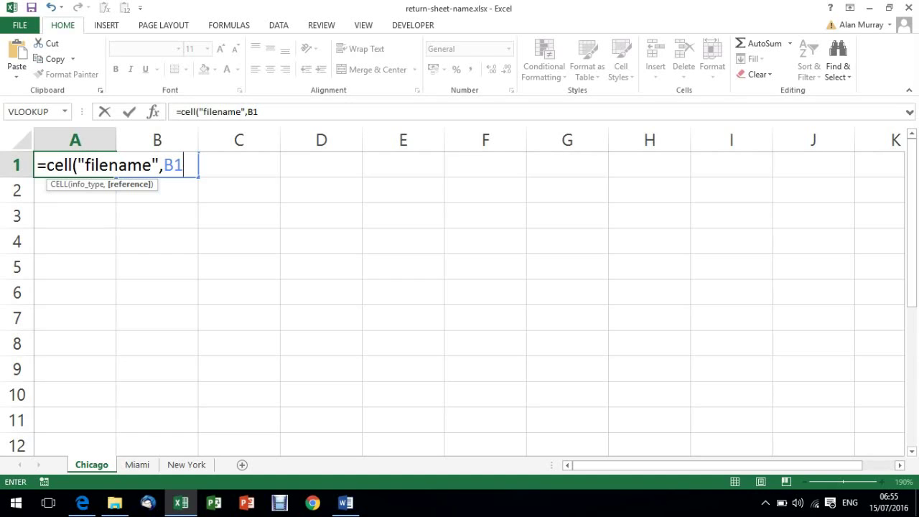
key("Return")
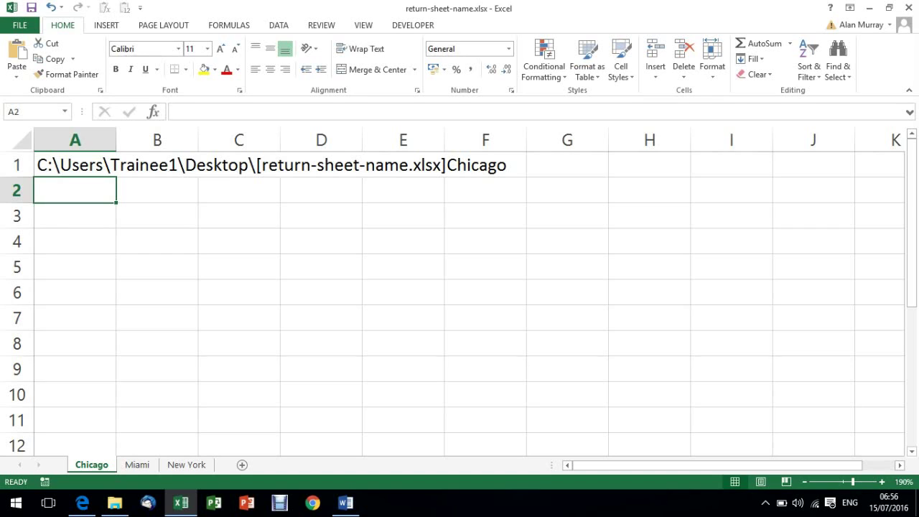
- Wrap A1's CELL("filename",B1) expression in MID( and add a comma after it
double_click(95, 165)
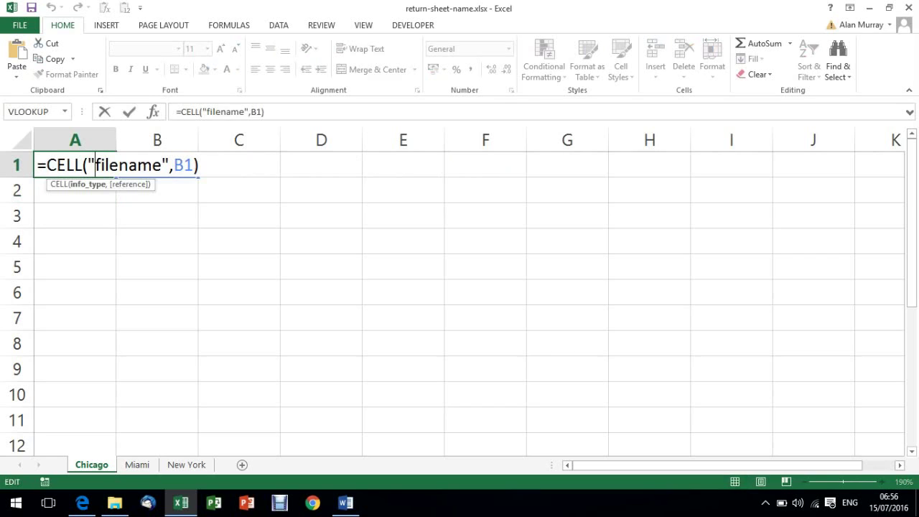
left_click(44, 164)
type("mid(")
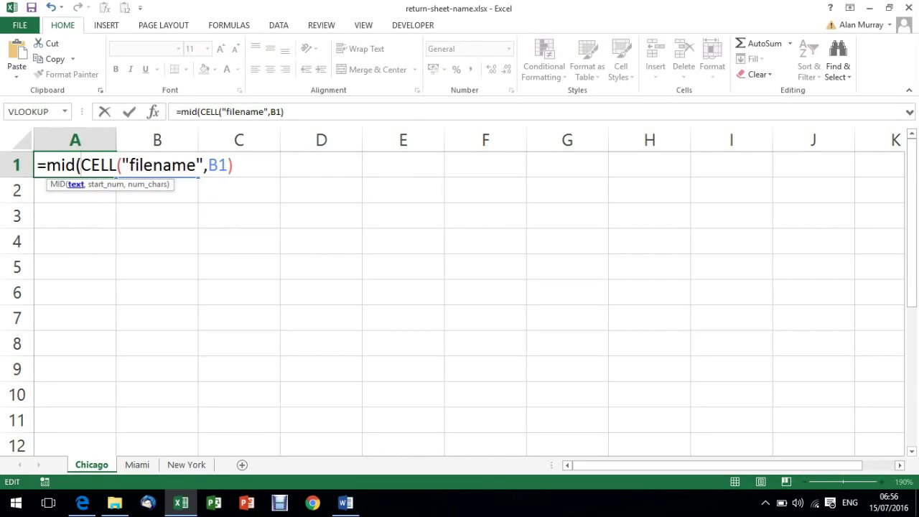
left_click(233, 165)
type(",")
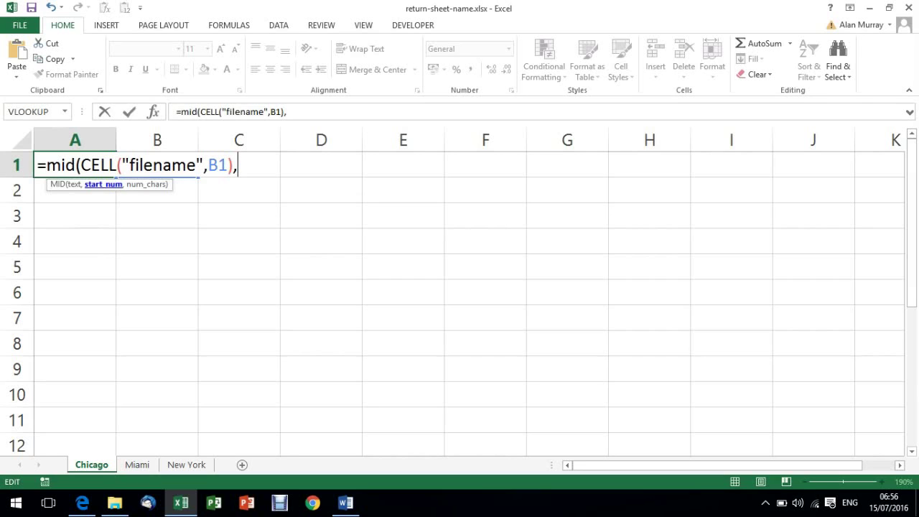
- Append FIND("]", to the formula and select the CELL expression for reuse
left_click_drag(46, 165, 76, 165)
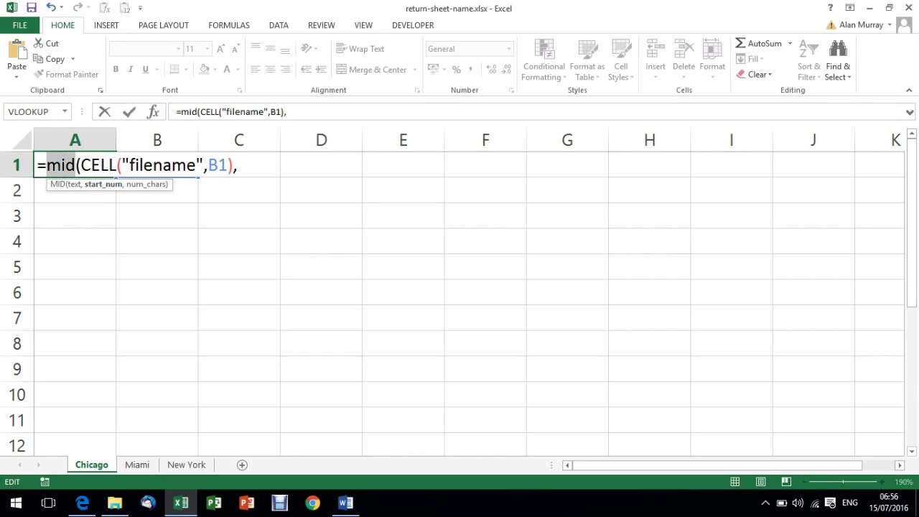
left_click(238, 165)
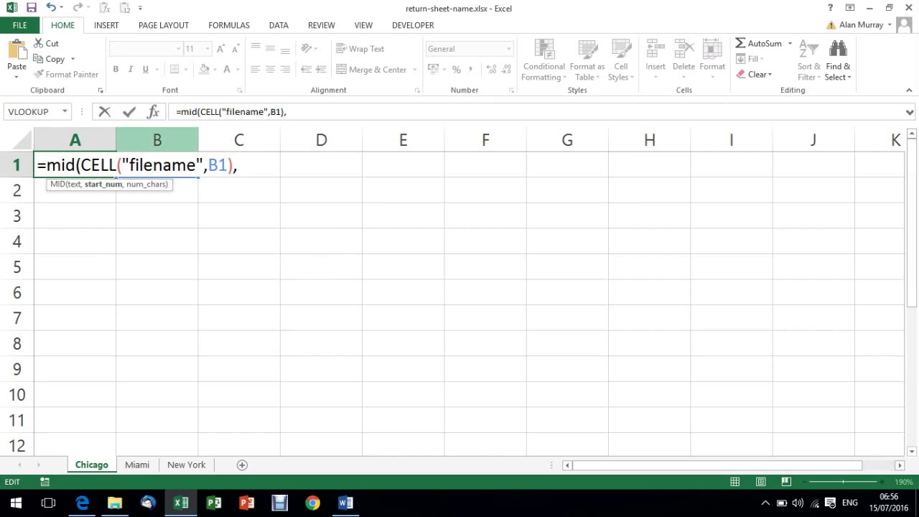
type("find(")
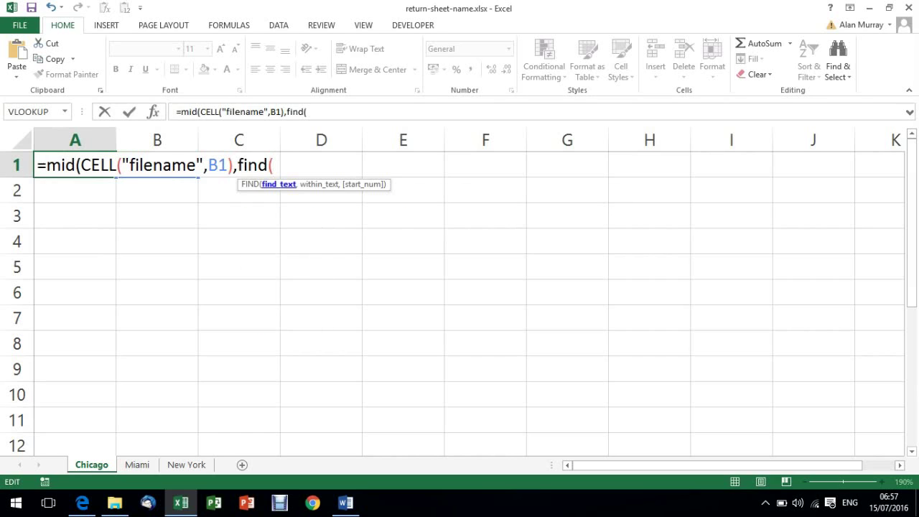
type("\"]\"")
key("Left")
key("Left")
key("shift+Left")
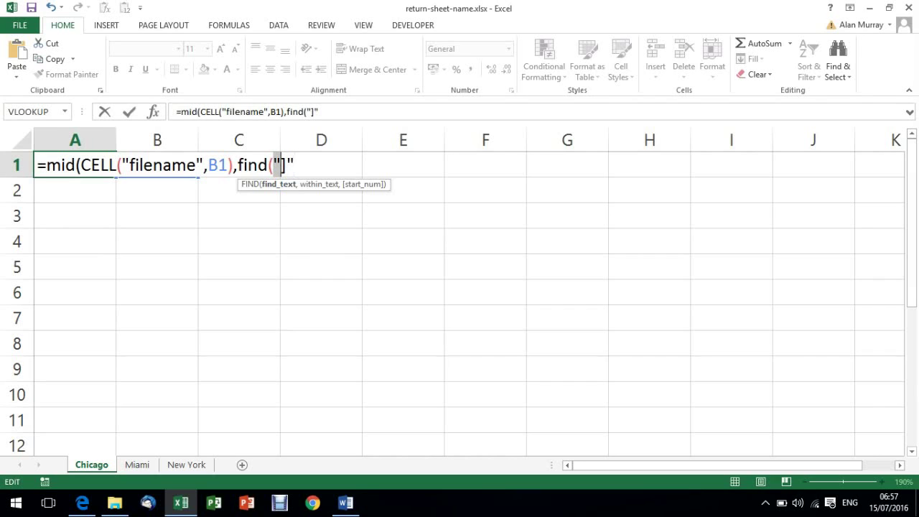
key("End")
type(",")
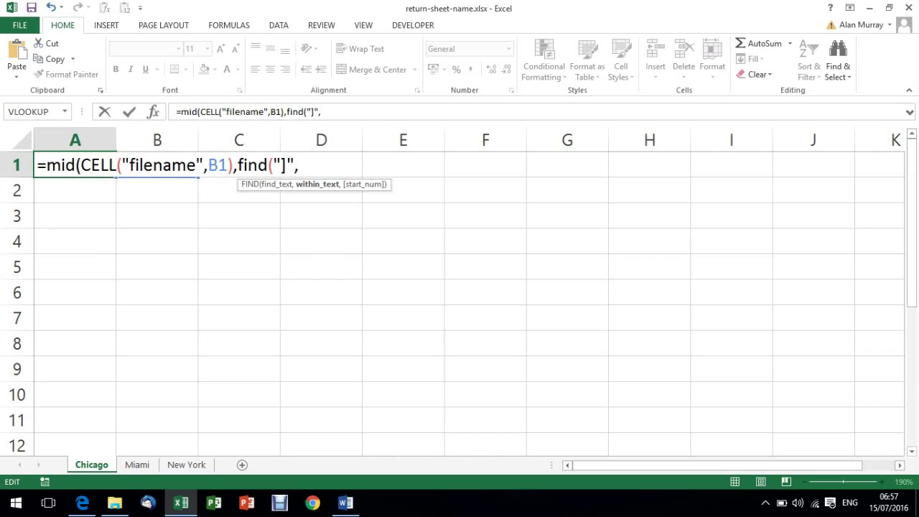
left_click_drag(81, 165, 233, 165)
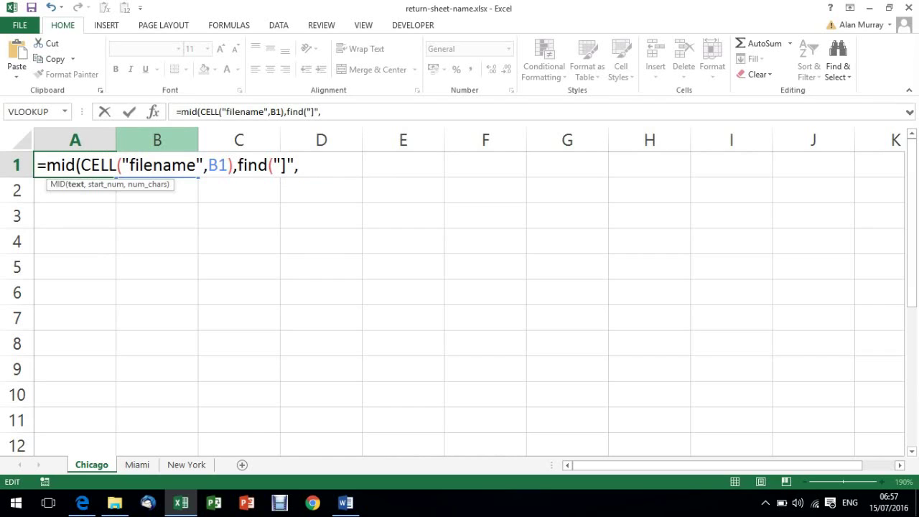
- Complete A1 as =MID(CELL("filename",B1),FIND("]",CELL("filename",B1))+1,32) so it shows Chicago
type("CELL(\"filename\",B1)")
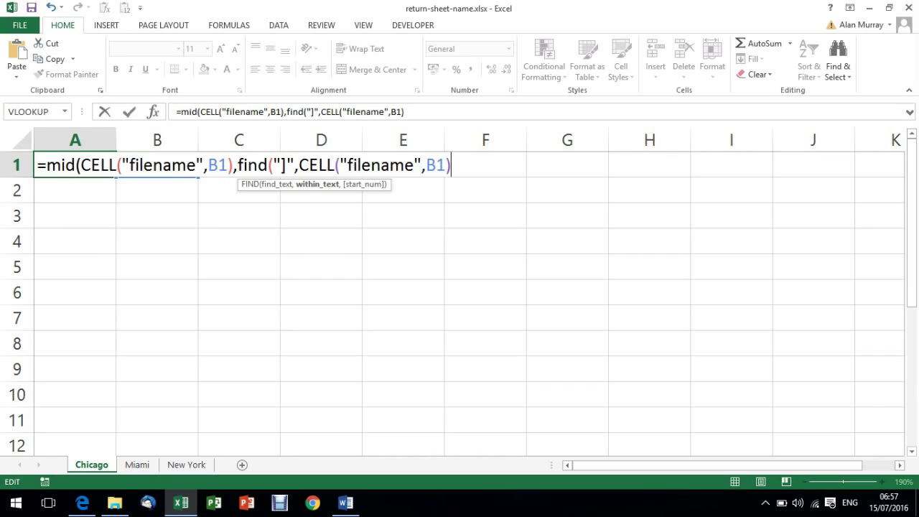
type(")")
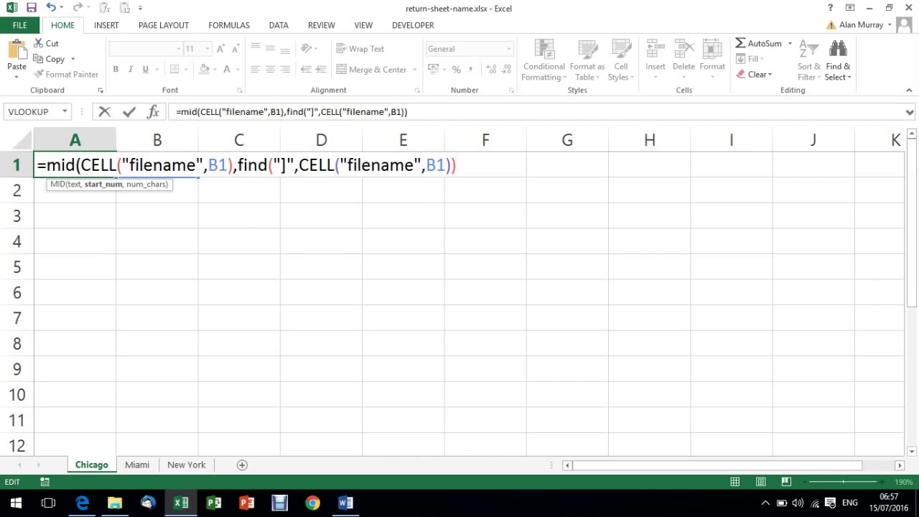
type("+1")
type(",")
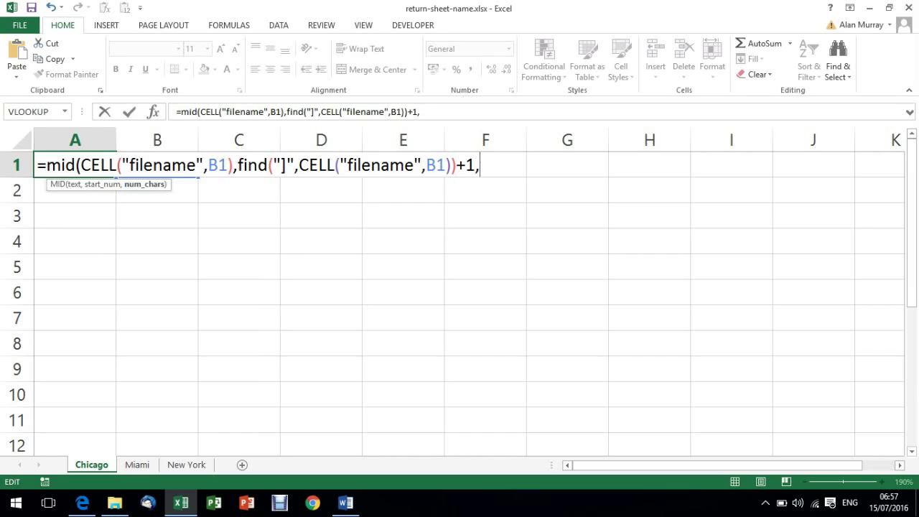
type("32")
type(")")
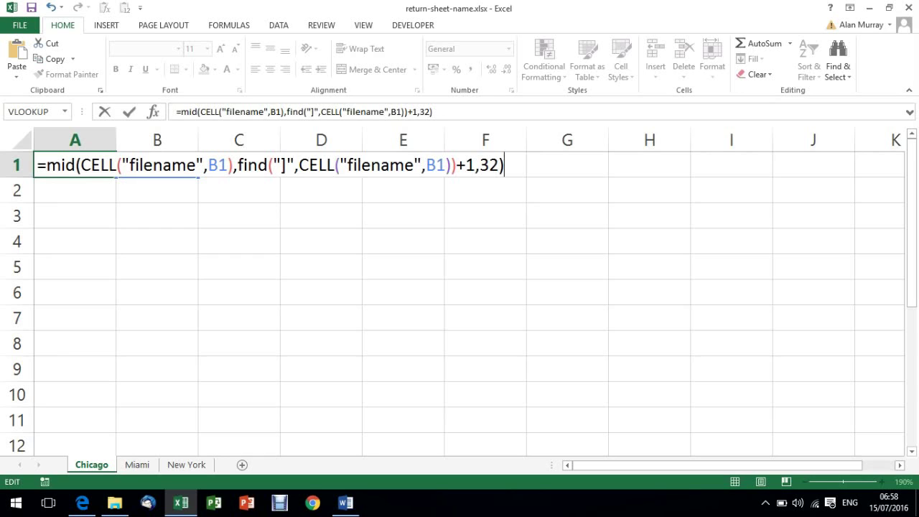
key("Return")
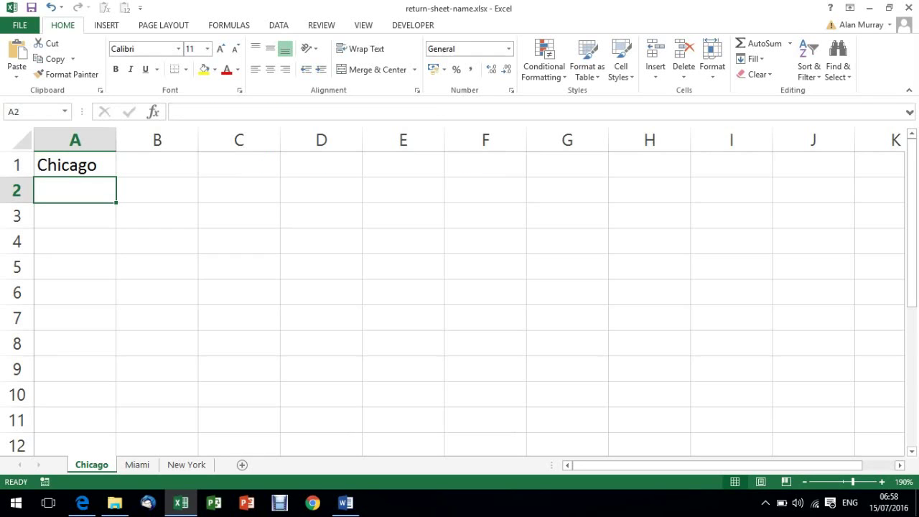
- Copy A1's sheet-name formula into A1 of the Miami and New York sheets
left_click(75, 164)
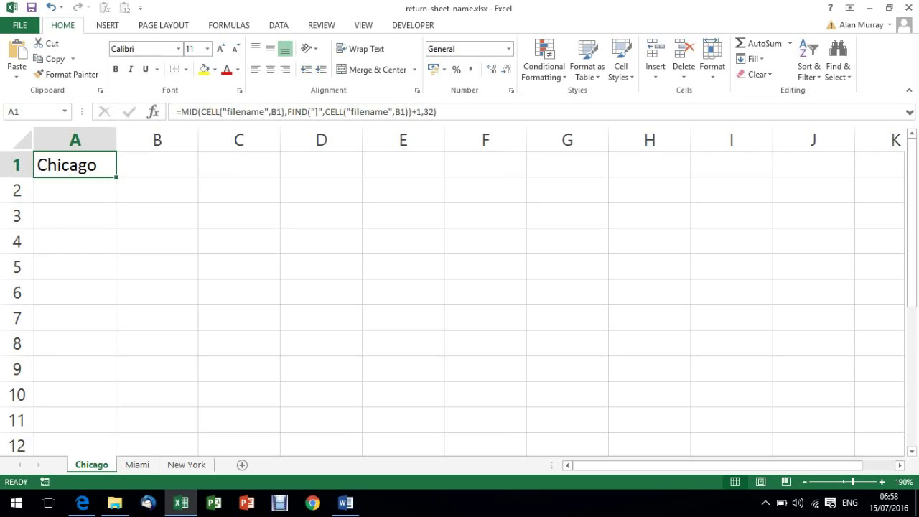
key("ctrl+c")
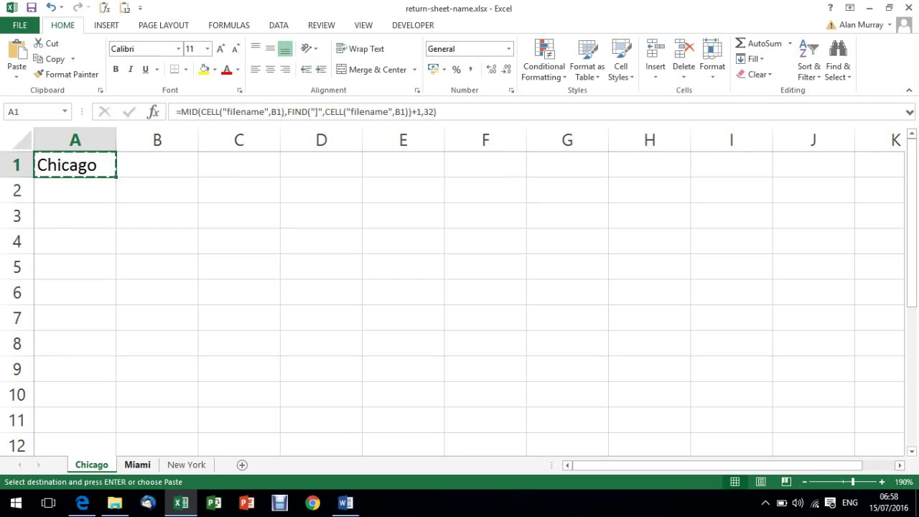
key("ctrl+Page_Down")
key("ctrl+v")
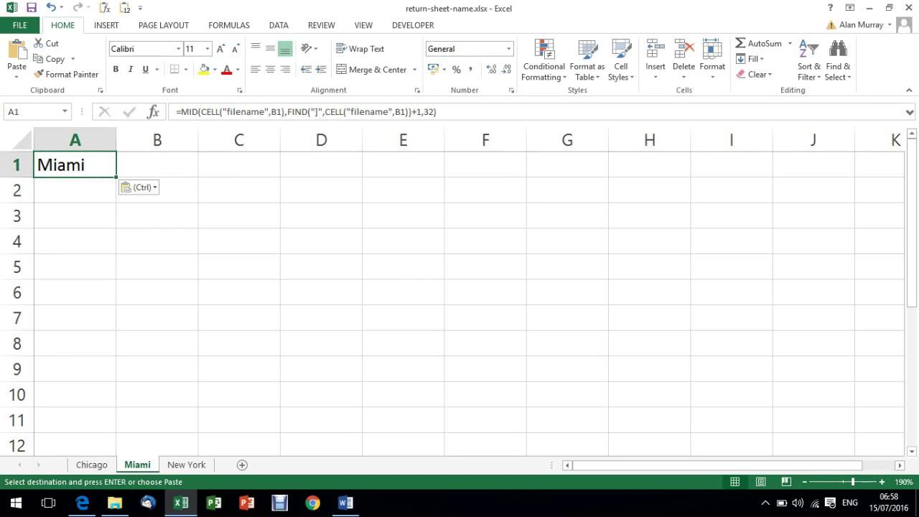
key("ctrl+Page_Down")
key("ctrl+v")
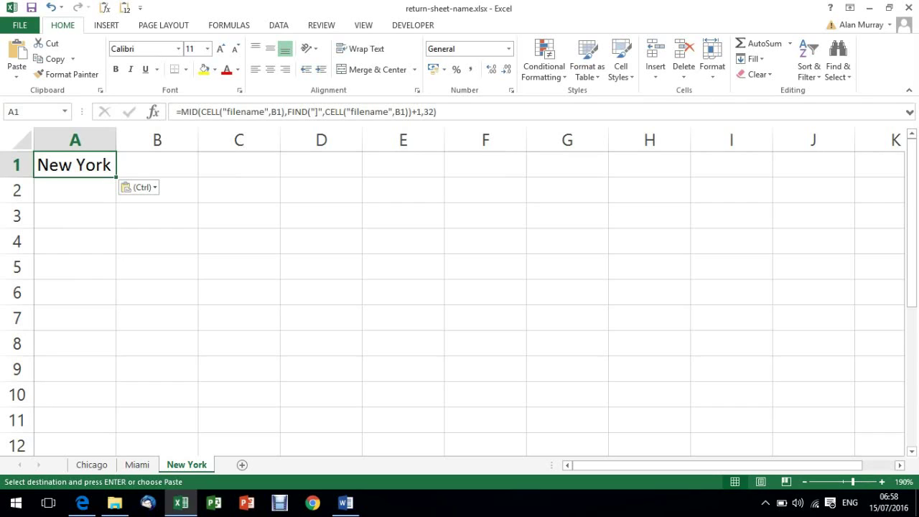
- Rename the Miami sheet tab to London
left_click(137, 464)
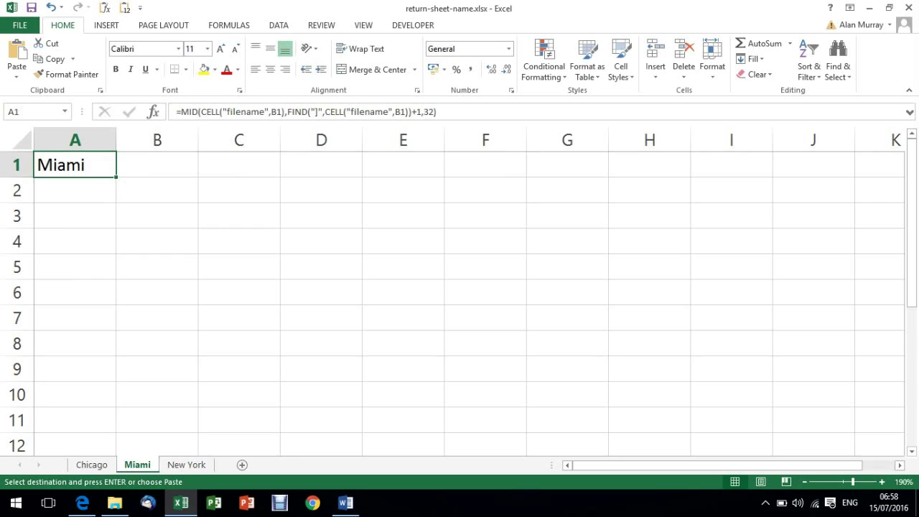
double_click(137, 464)
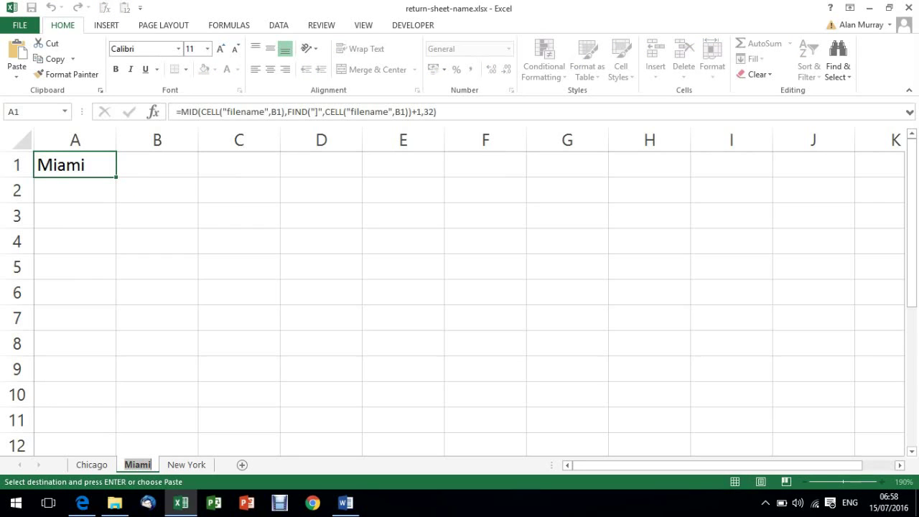
type("London")
key("Return")
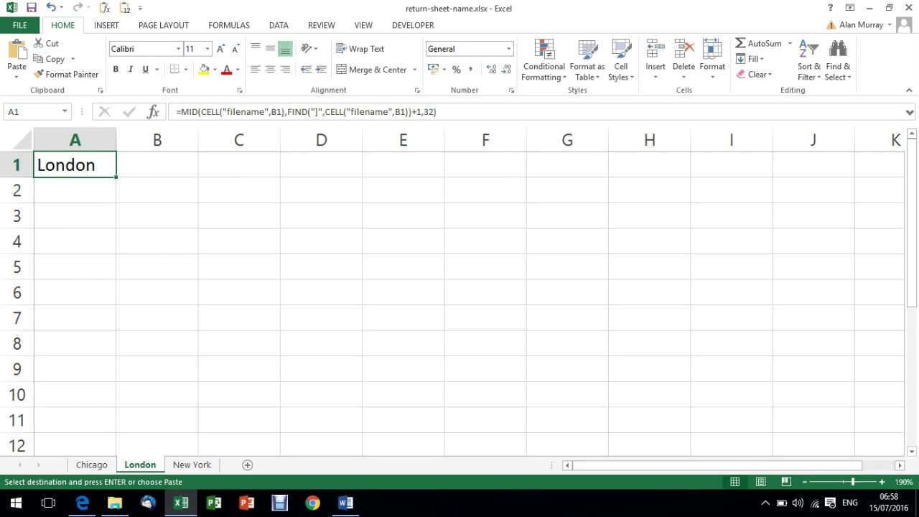